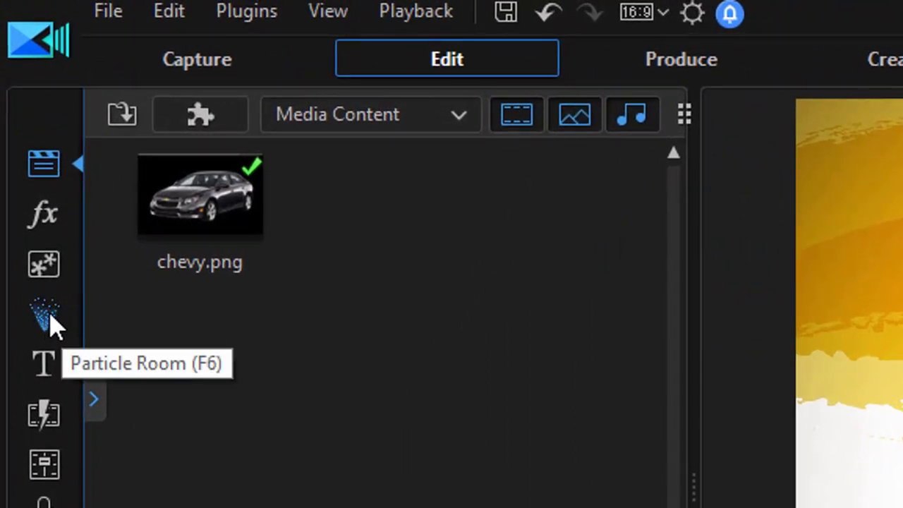
Step: Show the Particle Room library and clear the 01_Star selection
{"action": "left_click", "coordinate": [45, 317]}
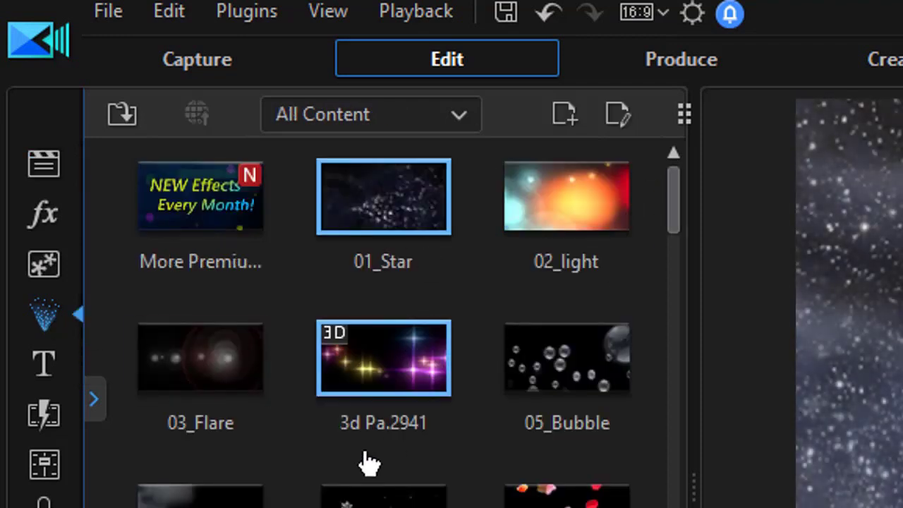
{"action": "left_click", "coordinate": [383, 495]}
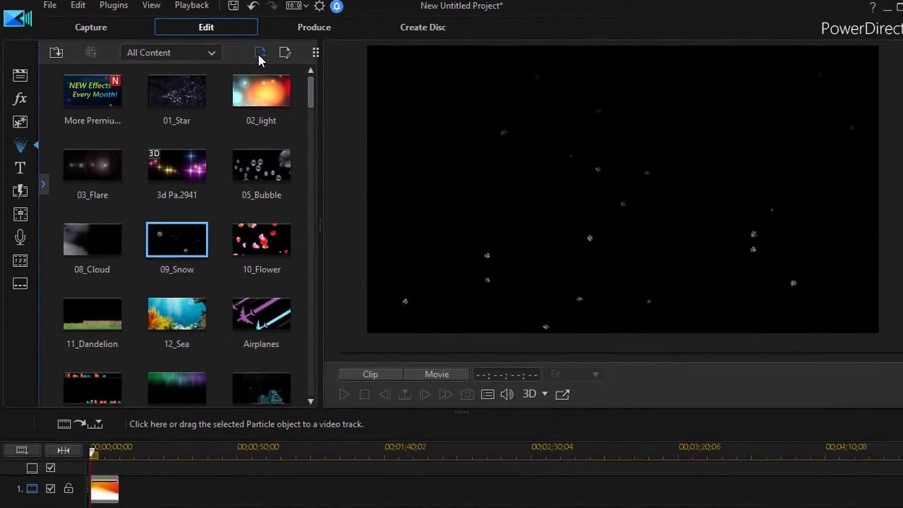
Step: Create a new particle object that uses the save_left_red image as its particle
{"action": "left_click", "coordinate": [259, 55]}
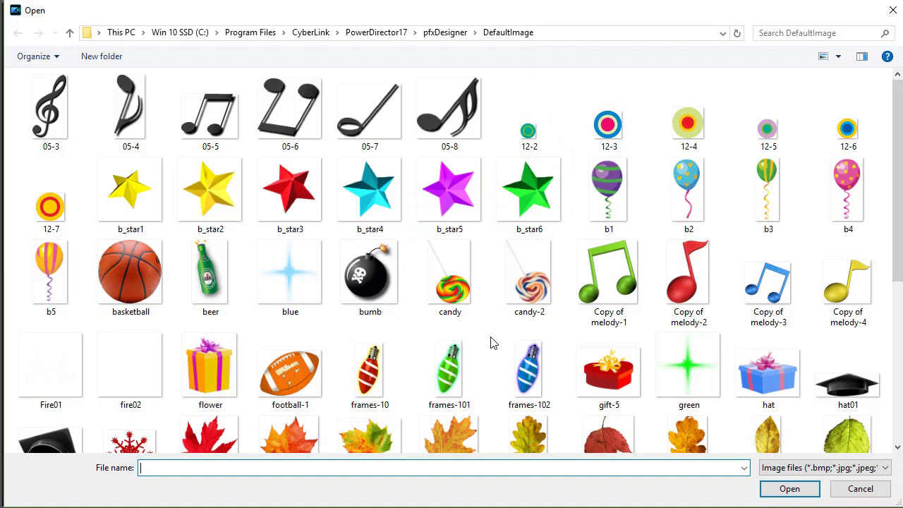
{"action": "scroll", "coordinate": [492, 343], "scroll_direction": "down", "scroll_amount": 5}
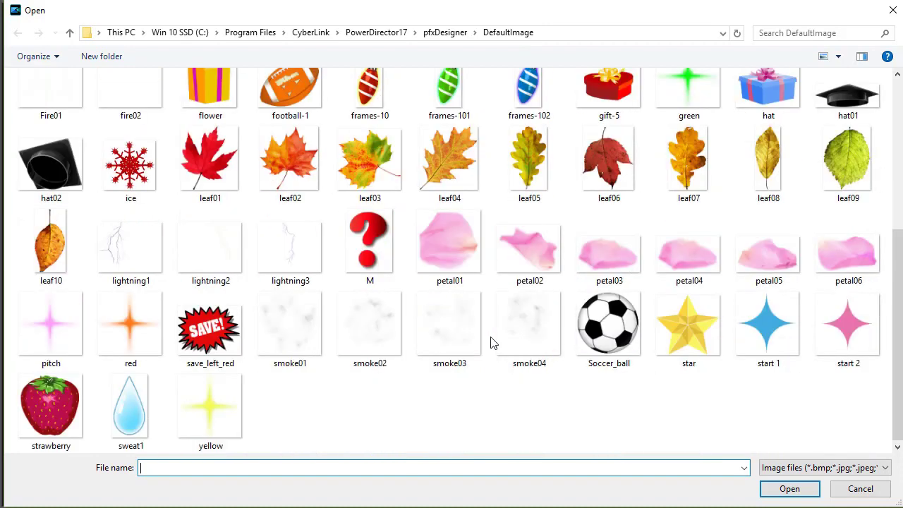
{"action": "left_click", "coordinate": [204, 338]}
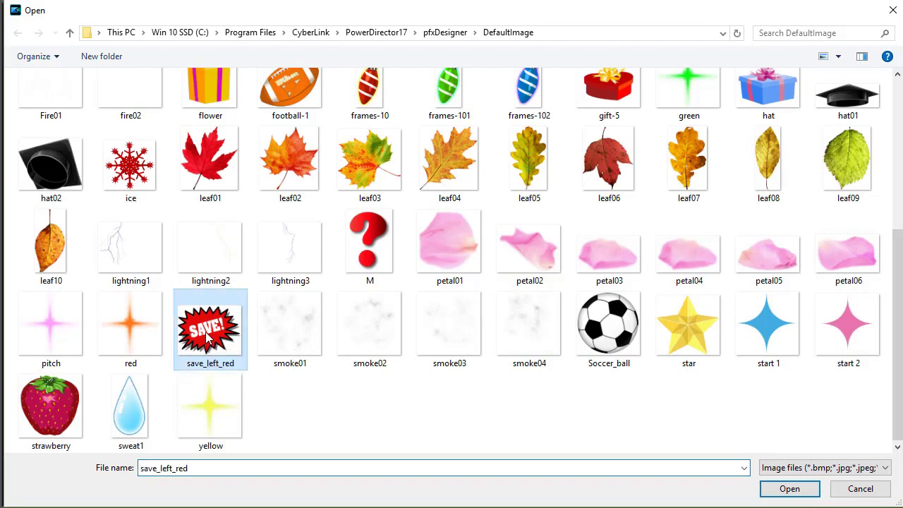
{"action": "left_click", "coordinate": [795, 491]}
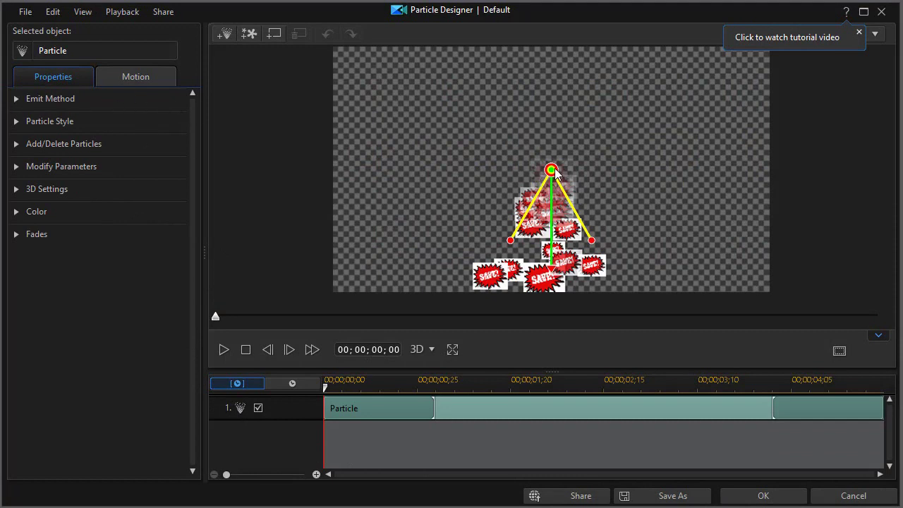
Step: Move the point emitter to the upper left, aim it down-right and widen its spread
{"action": "left_click", "coordinate": [23, 103]}
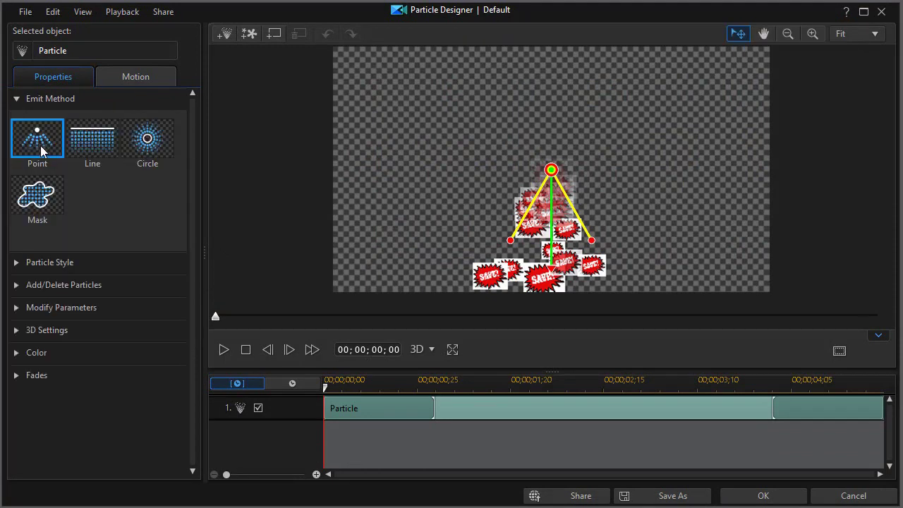
{"action": "left_click_drag", "start_coordinate": [552, 169], "coordinate": [538, 105]}
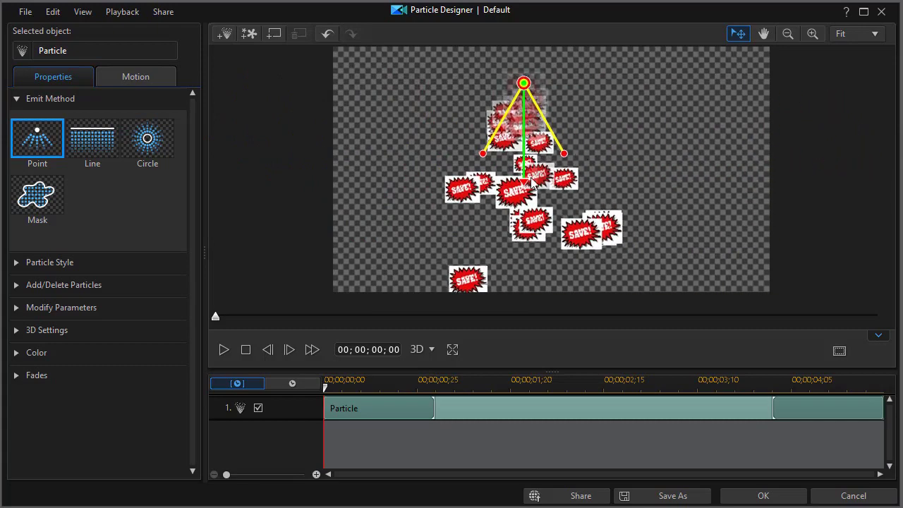
{"action": "mouse_move", "coordinate": [524, 181]}
{"action": "left_mouse_down"}
{"action": "mouse_move", "coordinate": [576, 143]}
{"action": "mouse_move", "coordinate": [598, 143]}
{"action": "left_mouse_up"}
{"action": "left_click_drag", "start_coordinate": [523, 82], "coordinate": [421, 104]}
{"action": "mouse_move", "coordinate": [503, 115]}
{"action": "left_mouse_down"}
{"action": "mouse_move", "coordinate": [504, 77]}
{"action": "mouse_move", "coordinate": [457, 31]}
{"action": "mouse_move", "coordinate": [408, 26]}
{"action": "mouse_move", "coordinate": [480, 50]}
{"action": "mouse_move", "coordinate": [503, 85]}
{"action": "mouse_move", "coordinate": [495, 65]}
{"action": "left_mouse_up"}
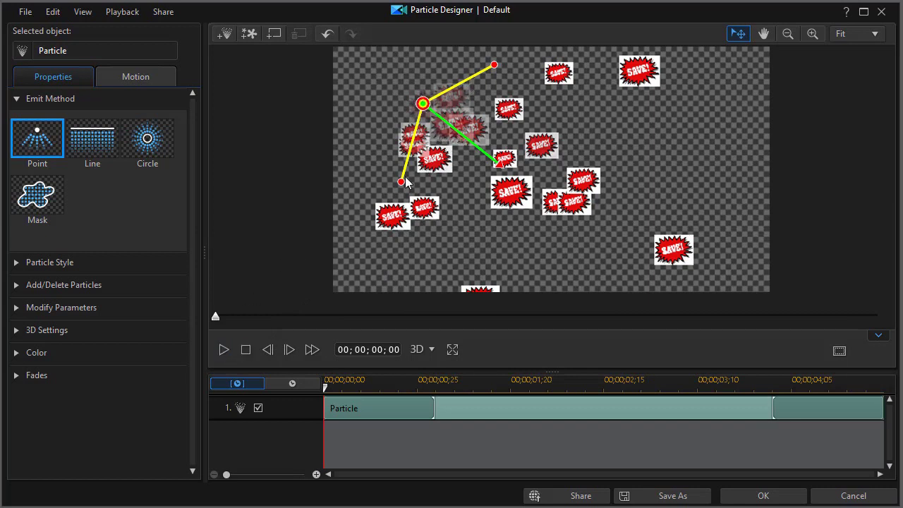
Step: Preview the emission, then narrow the spread angle
{"action": "left_click", "coordinate": [224, 350]}
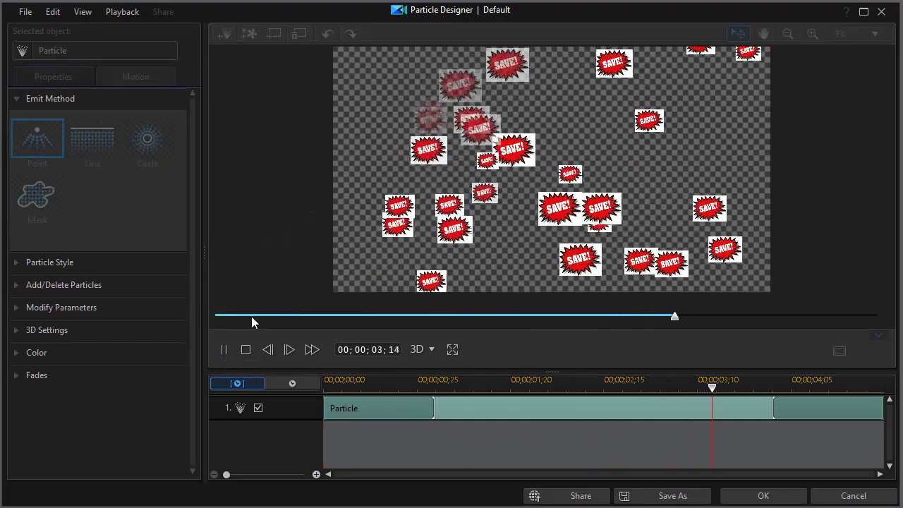
{"action": "left_click", "coordinate": [245, 351]}
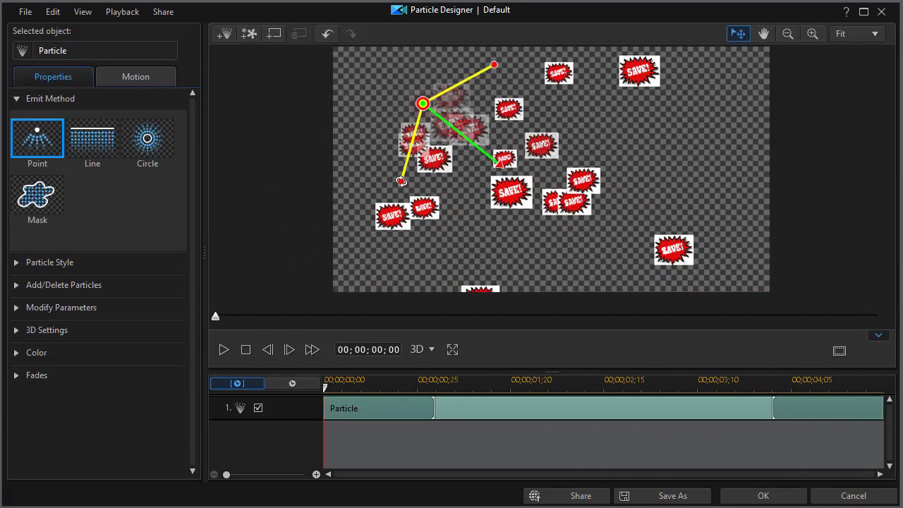
{"action": "left_click_drag", "start_coordinate": [401, 182], "coordinate": [444, 183]}
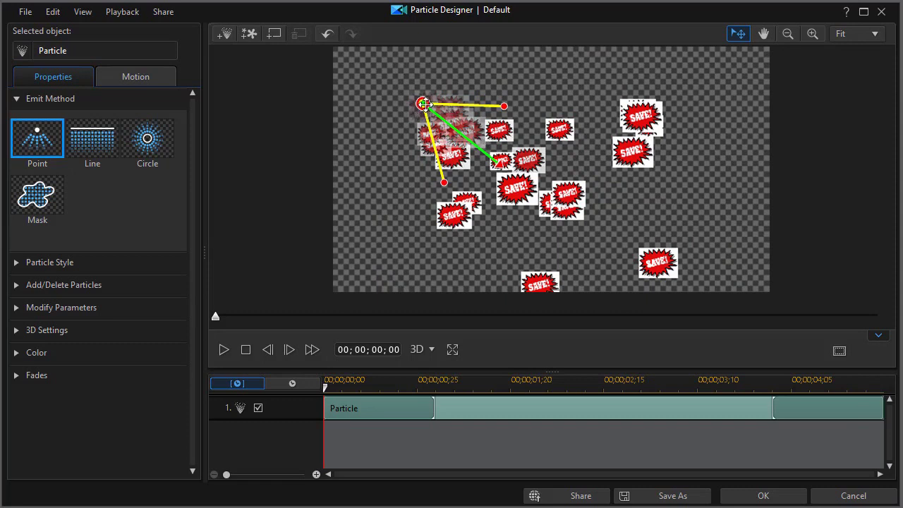
Step: Switch to the Line emit method, with a vertical emitter line pointing right
{"action": "left_click", "coordinate": [97, 141]}
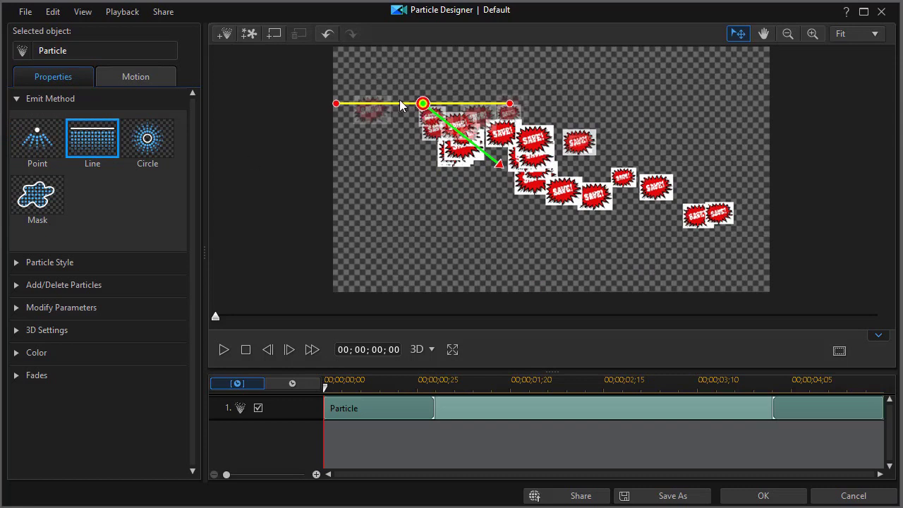
{"action": "mouse_move", "coordinate": [458, 104]}
{"action": "left_mouse_down"}
{"action": "mouse_move", "coordinate": [523, 121]}
{"action": "mouse_move", "coordinate": [597, 123]}
{"action": "left_mouse_up"}
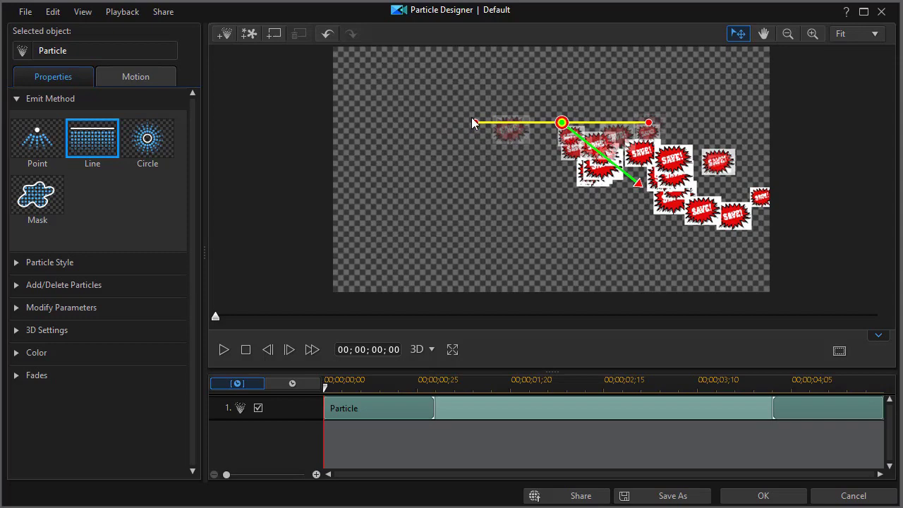
{"action": "mouse_move", "coordinate": [475, 122]}
{"action": "left_mouse_down"}
{"action": "mouse_move", "coordinate": [479, 146]}
{"action": "mouse_move", "coordinate": [515, 187]}
{"action": "mouse_move", "coordinate": [606, 193]}
{"action": "mouse_move", "coordinate": [648, 121]}
{"action": "mouse_move", "coordinate": [621, 72]}
{"action": "mouse_move", "coordinate": [564, 57]}
{"action": "mouse_move", "coordinate": [483, 75]}
{"action": "mouse_move", "coordinate": [475, 186]}
{"action": "mouse_move", "coordinate": [562, 187]}
{"action": "left_mouse_up"}
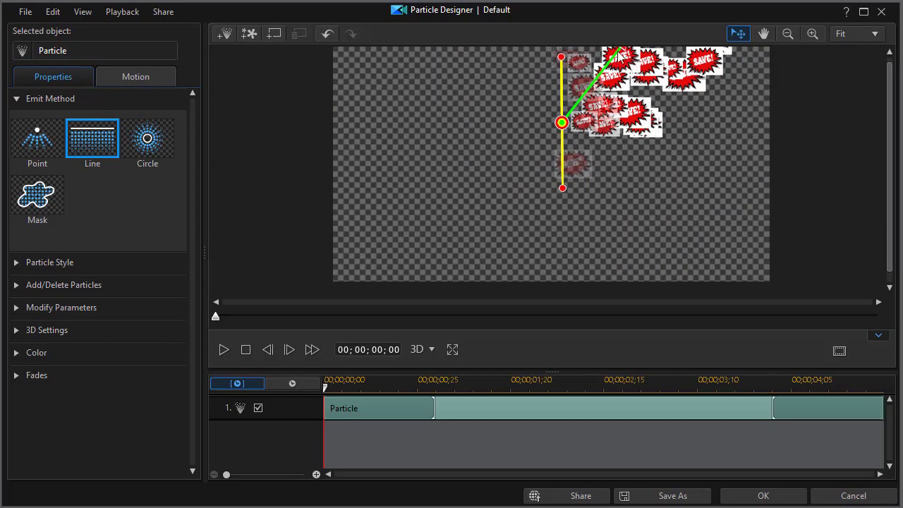
{"action": "left_click_drag", "start_coordinate": [559, 118], "coordinate": [506, 161]}
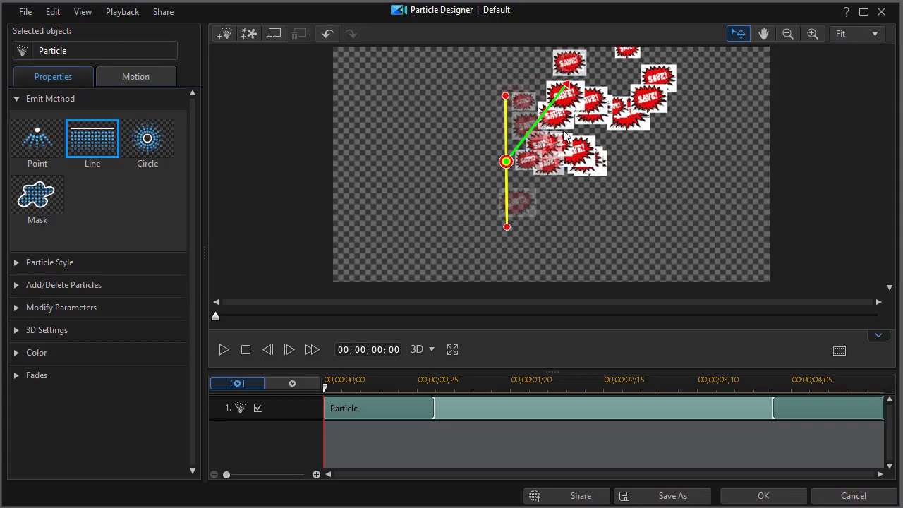
{"action": "left_click_drag", "start_coordinate": [566, 84], "coordinate": [577, 164]}
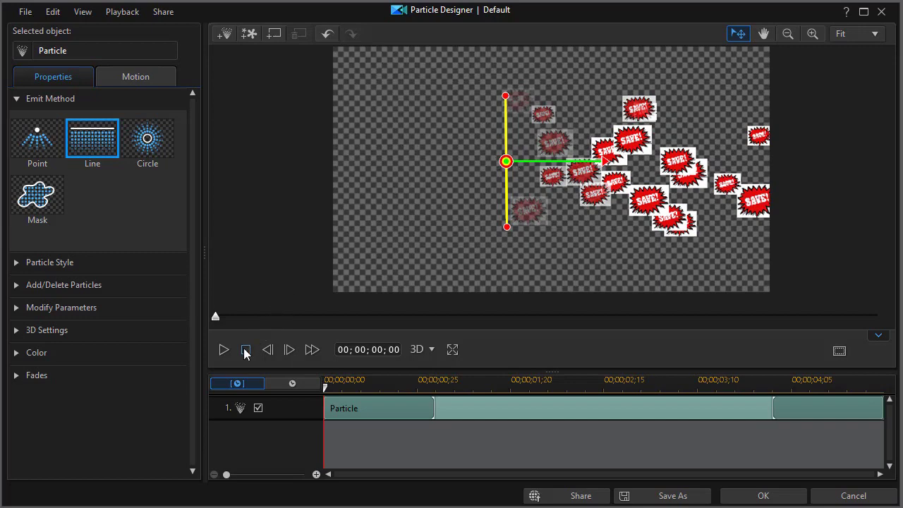
Step: Preview the line emission, re-aim it down and to the right, and preview again
{"action": "left_click", "coordinate": [222, 350]}
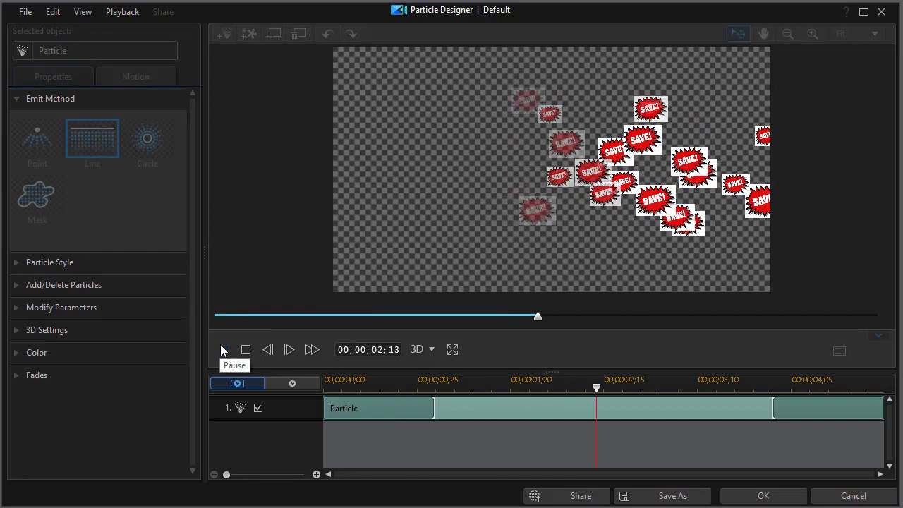
{"action": "left_click", "coordinate": [224, 349]}
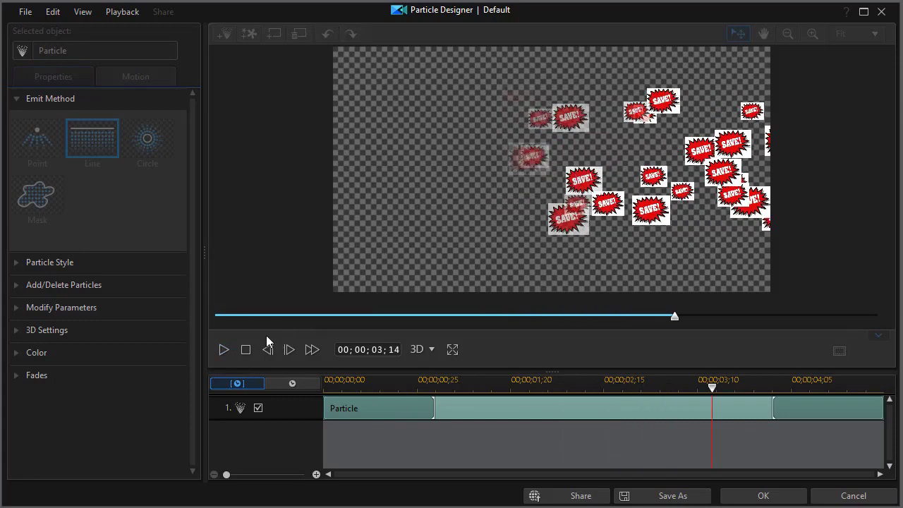
{"action": "left_click", "coordinate": [246, 349]}
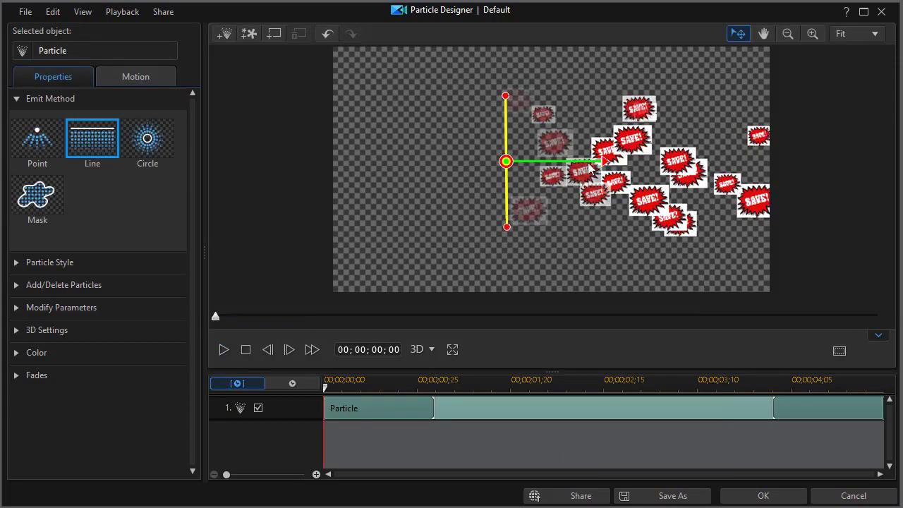
{"action": "left_click_drag", "start_coordinate": [605, 161], "coordinate": [582, 230]}
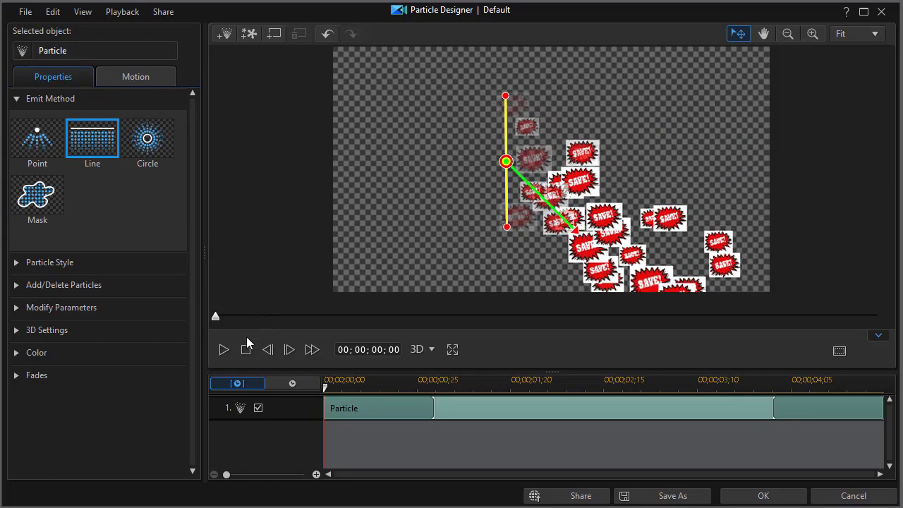
{"action": "left_click", "coordinate": [223, 350]}
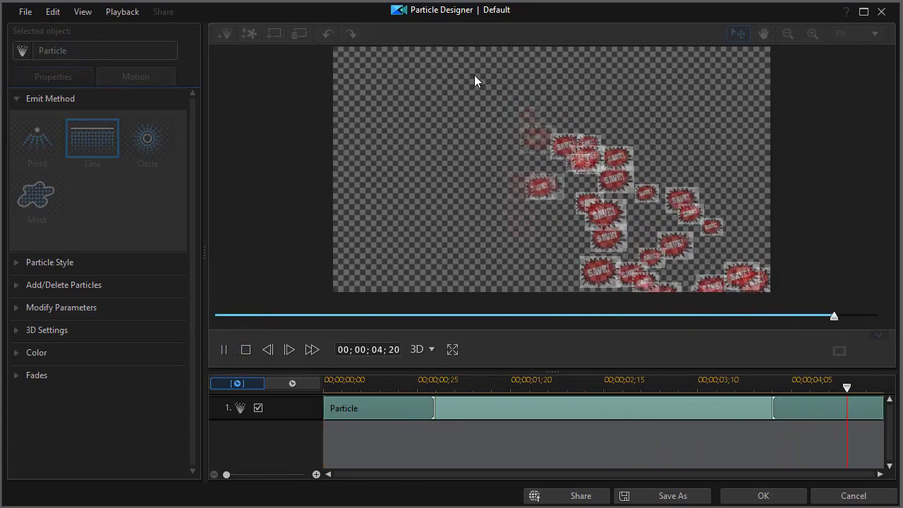
{"action": "left_click", "coordinate": [245, 349]}
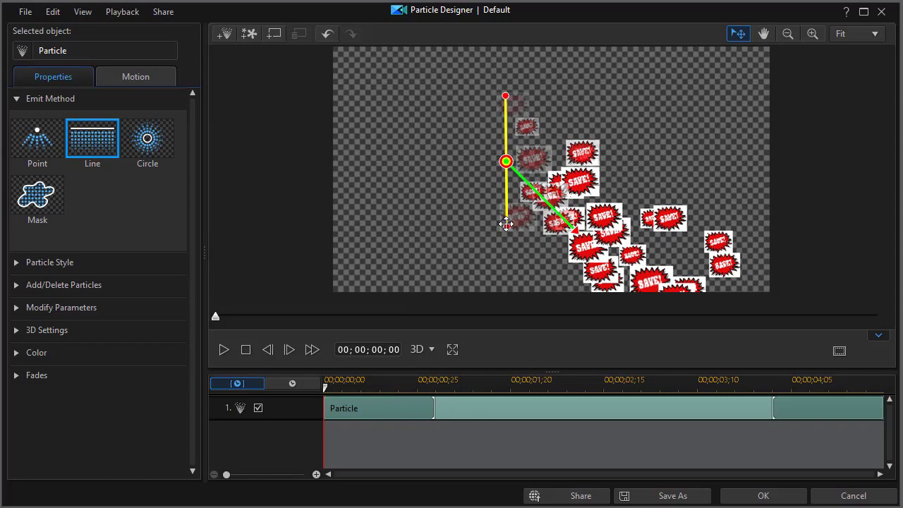
Step: Try a shorter and then a full-height emitter line, previewing each
{"action": "left_click_drag", "start_coordinate": [505, 224], "coordinate": [505, 187]}
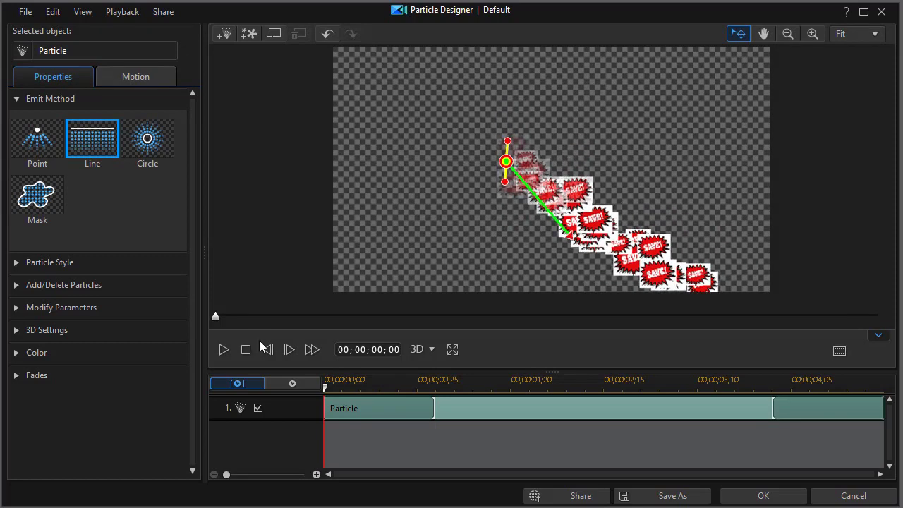
{"action": "left_click", "coordinate": [224, 345]}
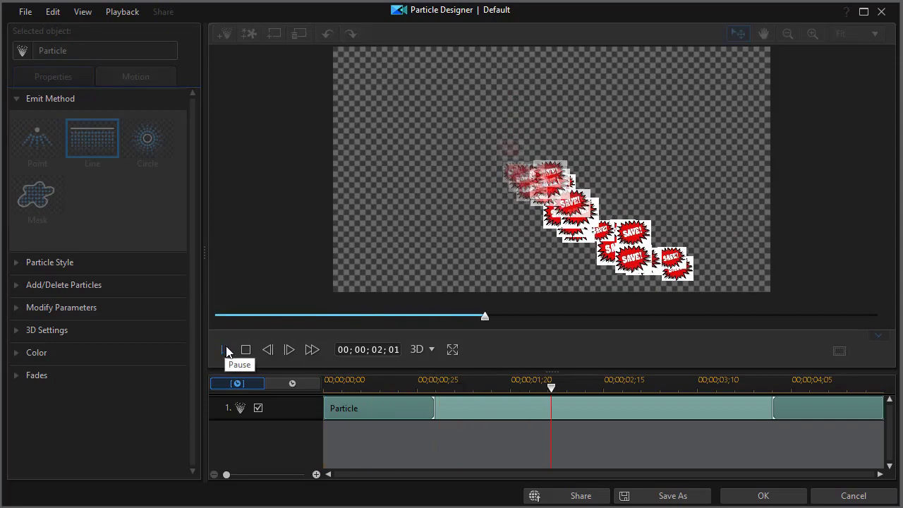
{"action": "left_click", "coordinate": [246, 349]}
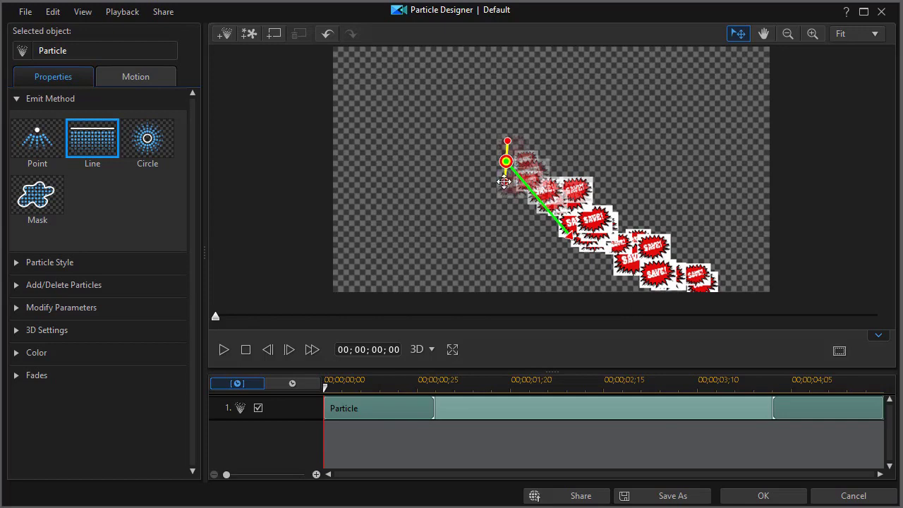
{"action": "left_click_drag", "start_coordinate": [504, 182], "coordinate": [507, 307]}
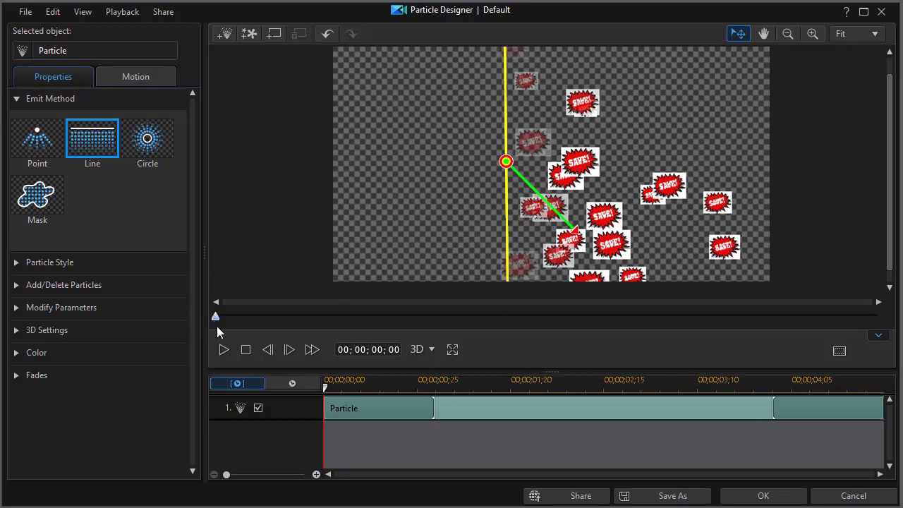
{"action": "left_click", "coordinate": [225, 349]}
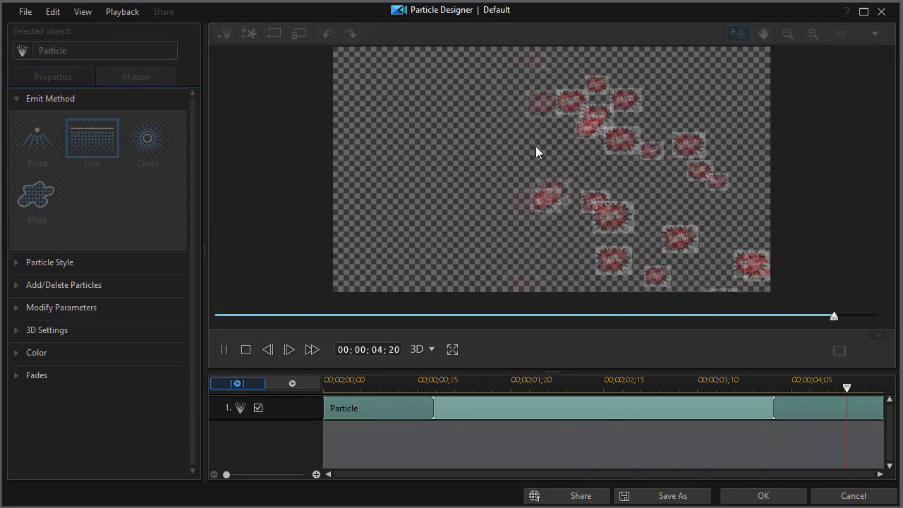
{"action": "left_click", "coordinate": [245, 349]}
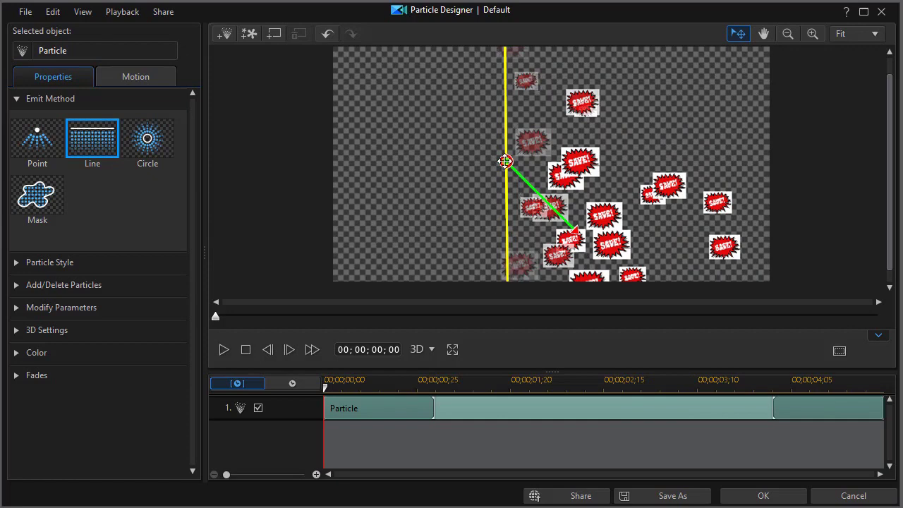
Step: Shorten the line, aim particles horizontally right, move it to the left edge, and preview
{"action": "left_click_drag", "start_coordinate": [506, 162], "coordinate": [501, 116]}
{"action": "left_click_drag", "start_coordinate": [501, 249], "coordinate": [500, 200]}
{"action": "left_click_drag", "start_coordinate": [501, 113], "coordinate": [434, 144]}
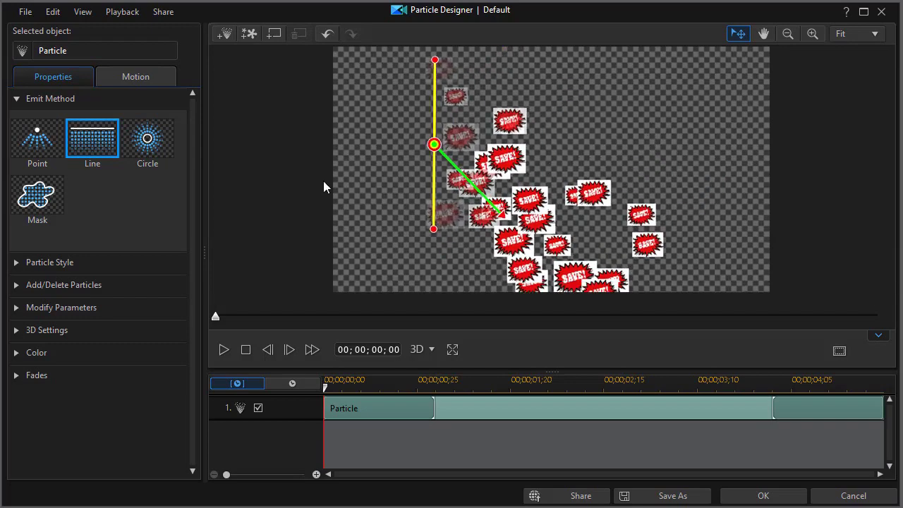
{"action": "left_click_drag", "start_coordinate": [502, 214], "coordinate": [516, 145]}
{"action": "left_click_drag", "start_coordinate": [434, 144], "coordinate": [261, 160]}
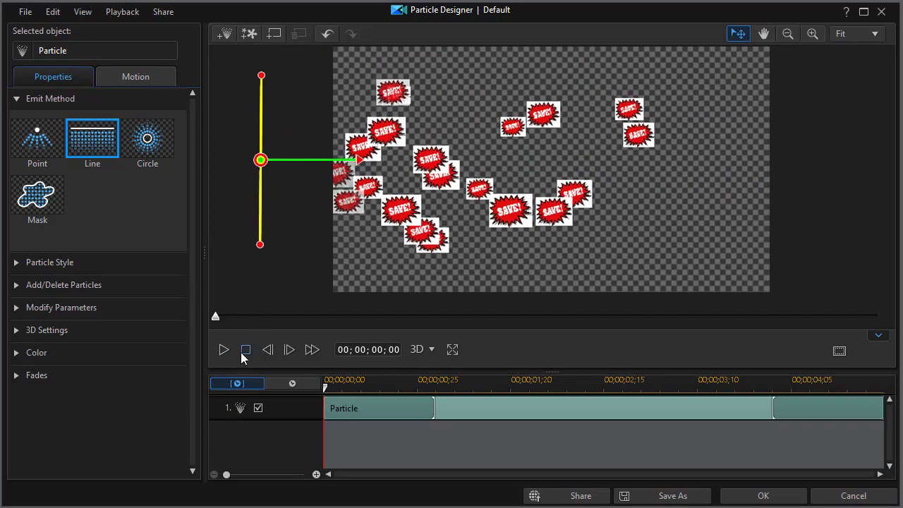
{"action": "left_click", "coordinate": [222, 348]}
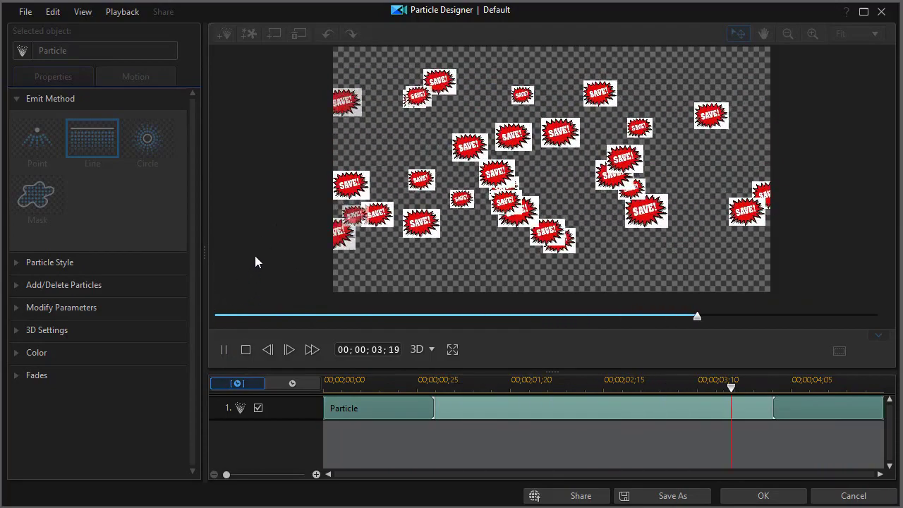
{"action": "left_click", "coordinate": [246, 350]}
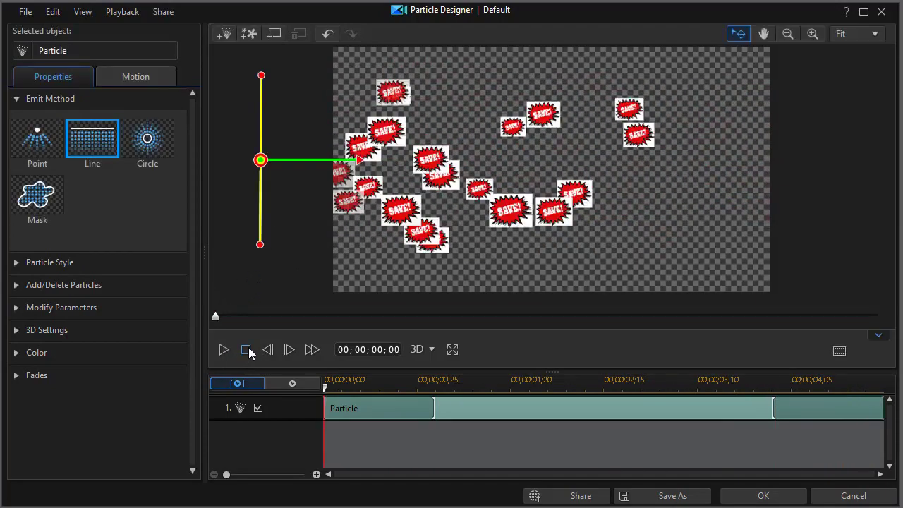
Step: Switch to the Circle emit method, place the slightly enlarged circle on the frame, and preview
{"action": "left_click", "coordinate": [149, 144]}
{"action": "left_click_drag", "start_coordinate": [259, 158], "coordinate": [449, 150]}
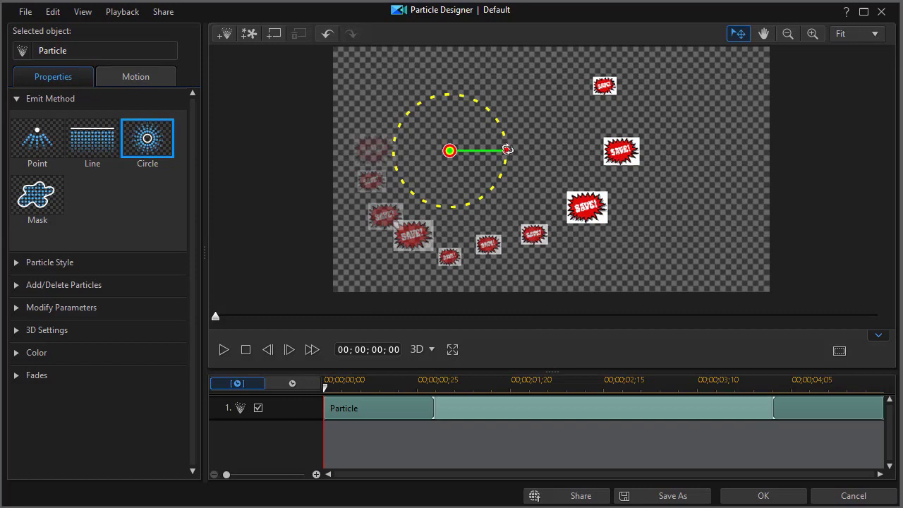
{"action": "left_click_drag", "start_coordinate": [507, 150], "coordinate": [507, 151]}
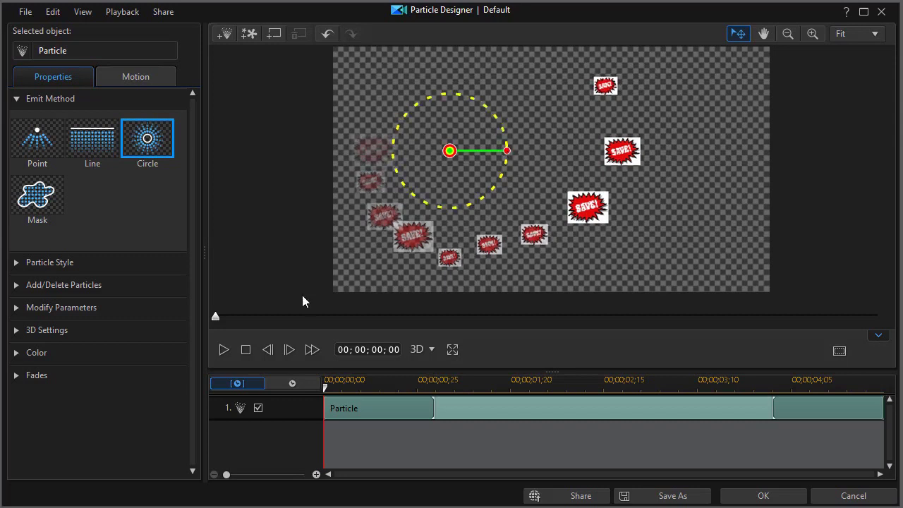
{"action": "left_click", "coordinate": [222, 350]}
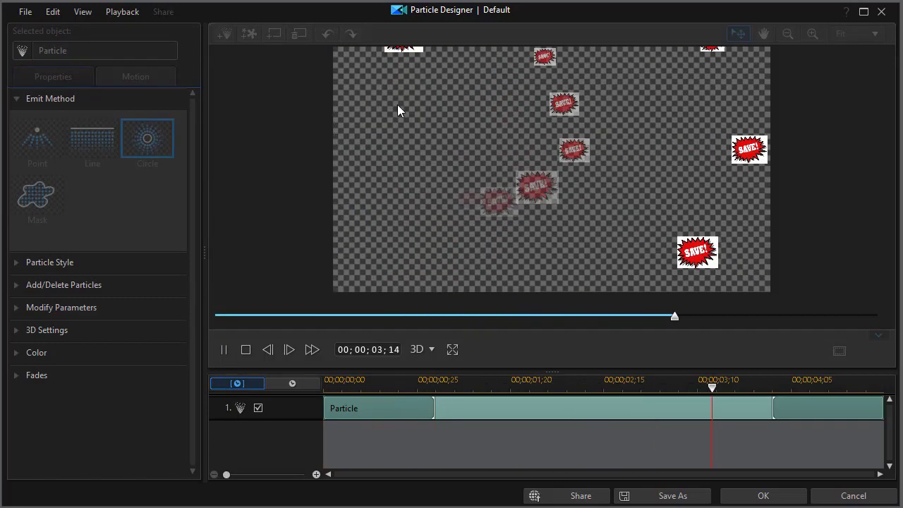
{"action": "left_click", "coordinate": [246, 349]}
Step: Flip the circle's emission direction to the left and preview it
{"action": "left_click_drag", "start_coordinate": [506, 150], "coordinate": [398, 149]}
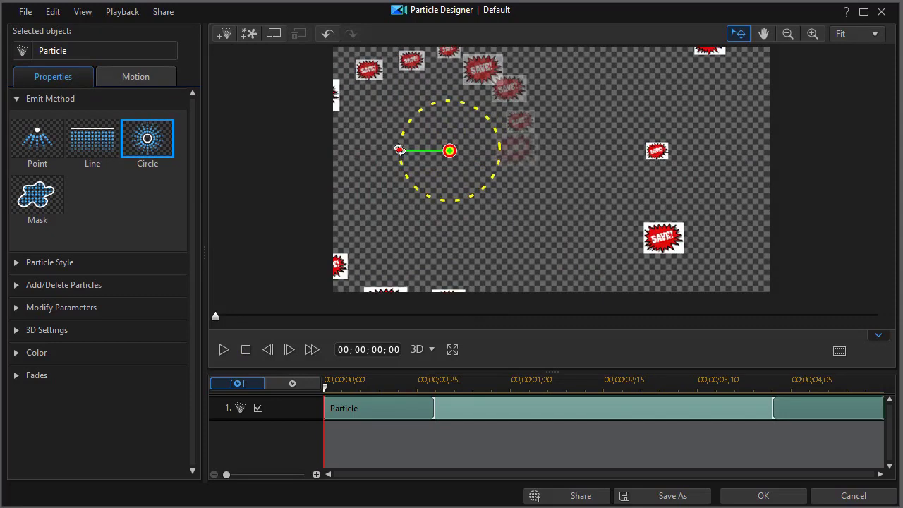
{"action": "left_click", "coordinate": [222, 350]}
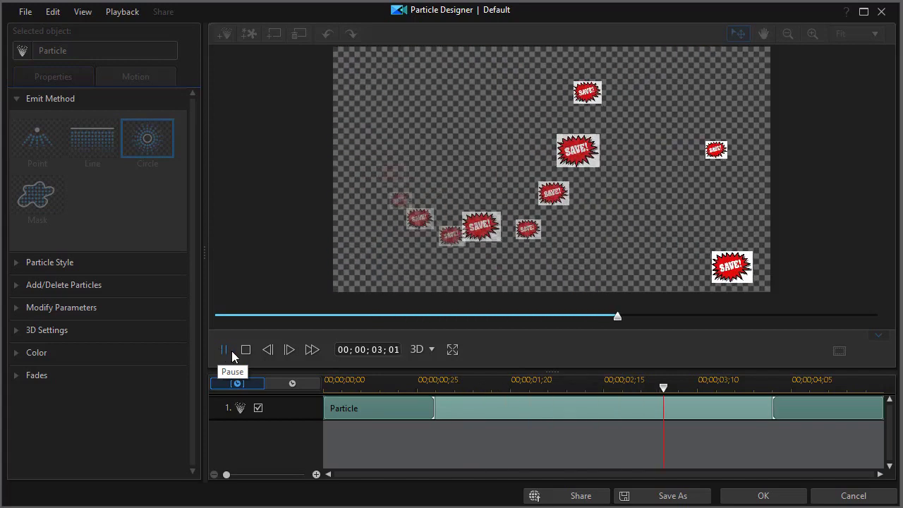
{"action": "left_click", "coordinate": [245, 349]}
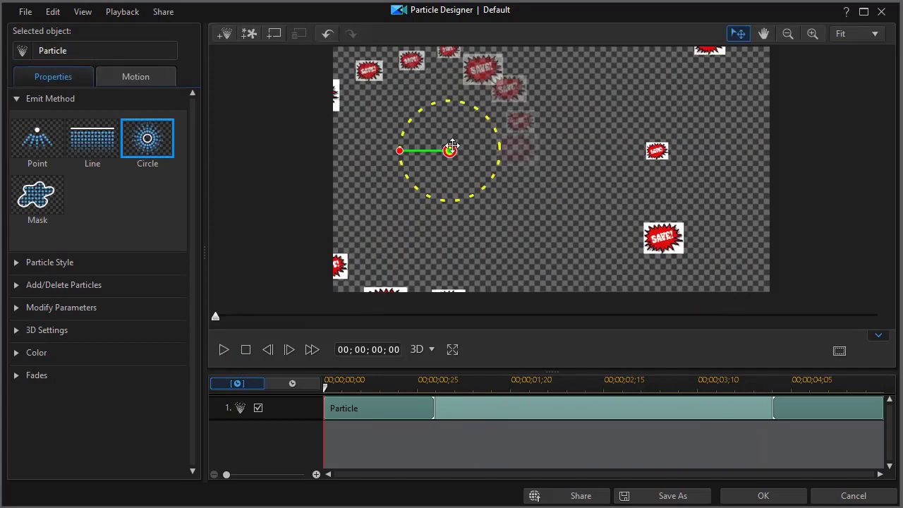
Step: Move the circle emitter toward the centre, shrink its radius, and preview
{"action": "left_click_drag", "start_coordinate": [452, 146], "coordinate": [531, 140]}
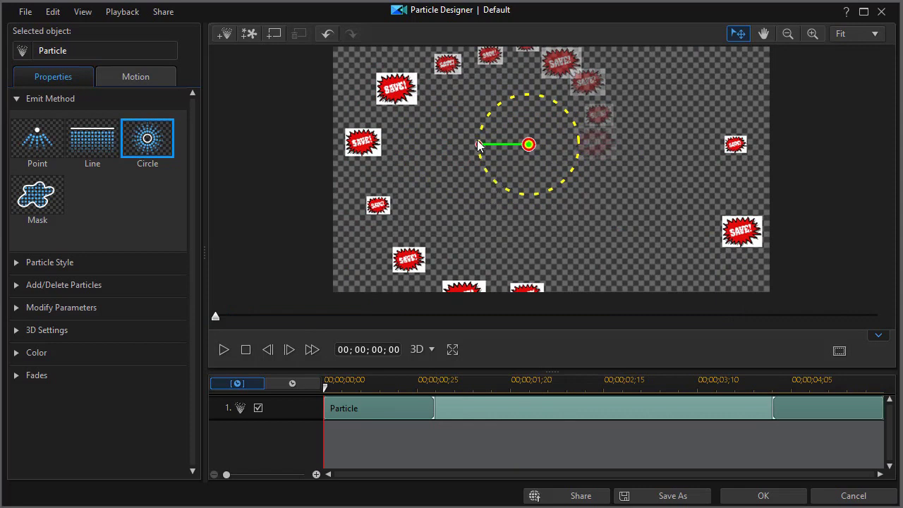
{"action": "left_click_drag", "start_coordinate": [478, 144], "coordinate": [515, 145]}
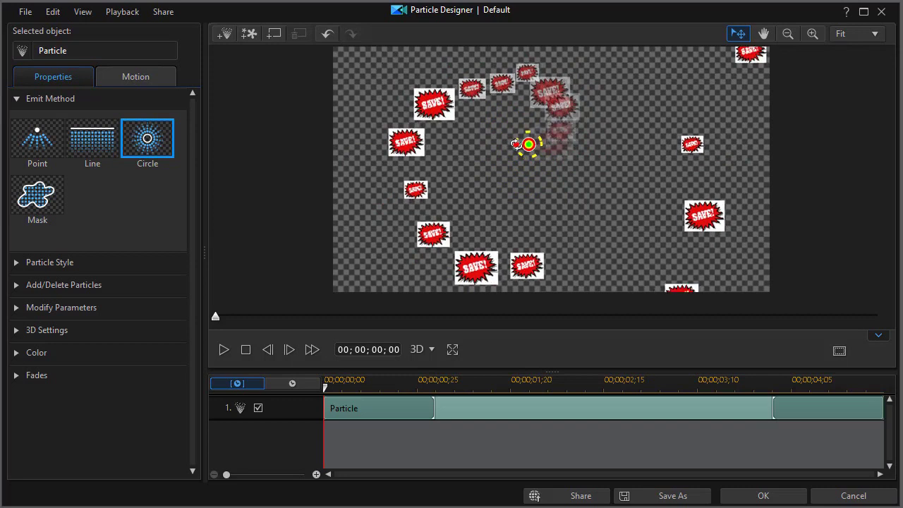
{"action": "left_click", "coordinate": [224, 350]}
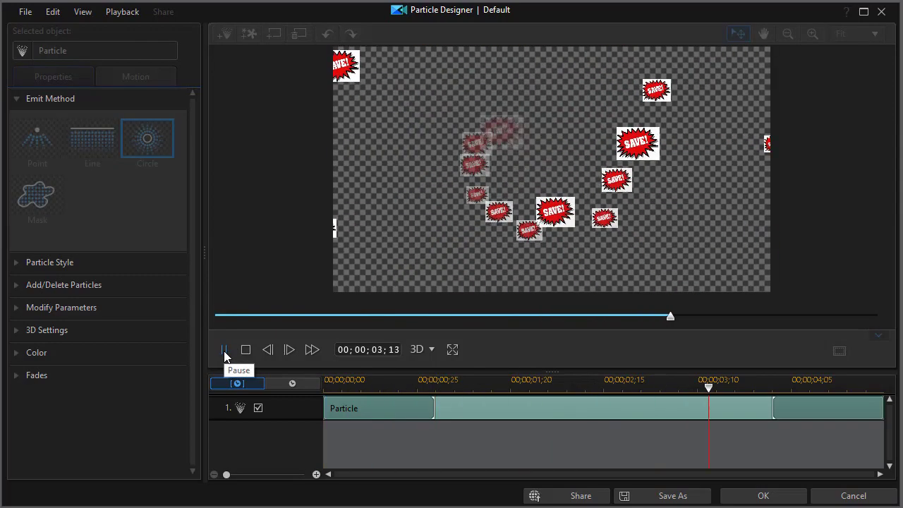
{"action": "left_click", "coordinate": [224, 350]}
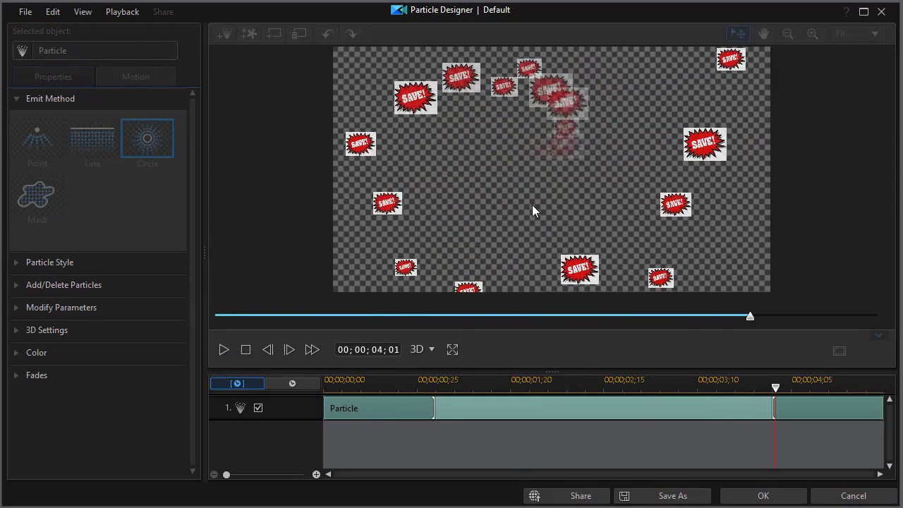
{"action": "left_click", "coordinate": [246, 351]}
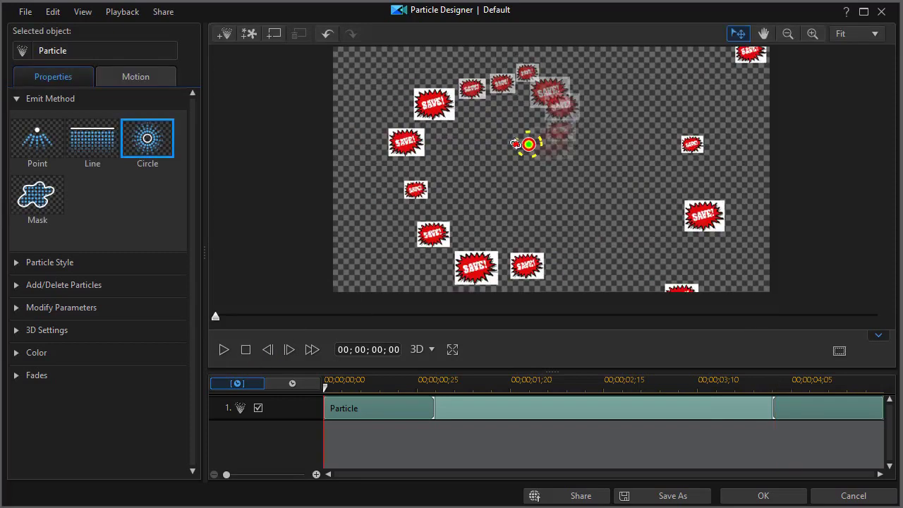
Step: Preview a larger circle radius, then shrink the circle back to a small ring
{"action": "left_click_drag", "start_coordinate": [515, 144], "coordinate": [392, 146]}
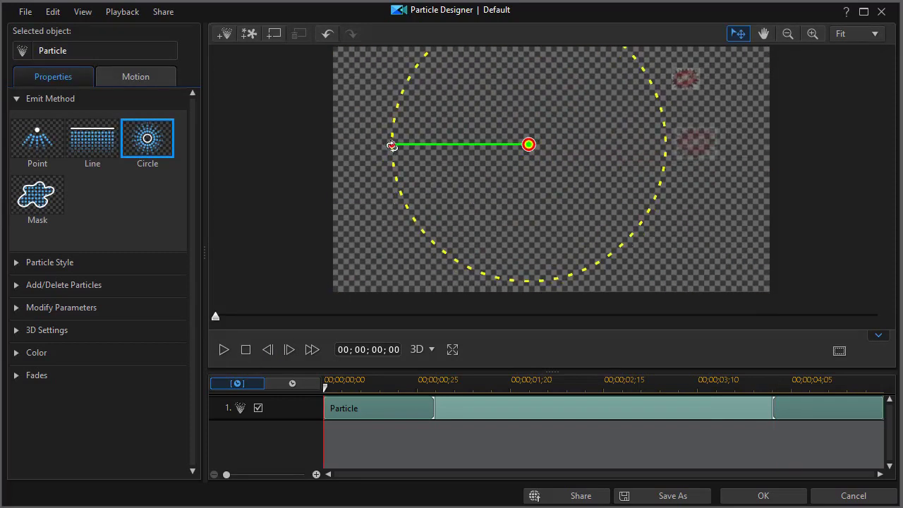
{"action": "left_click", "coordinate": [223, 351]}
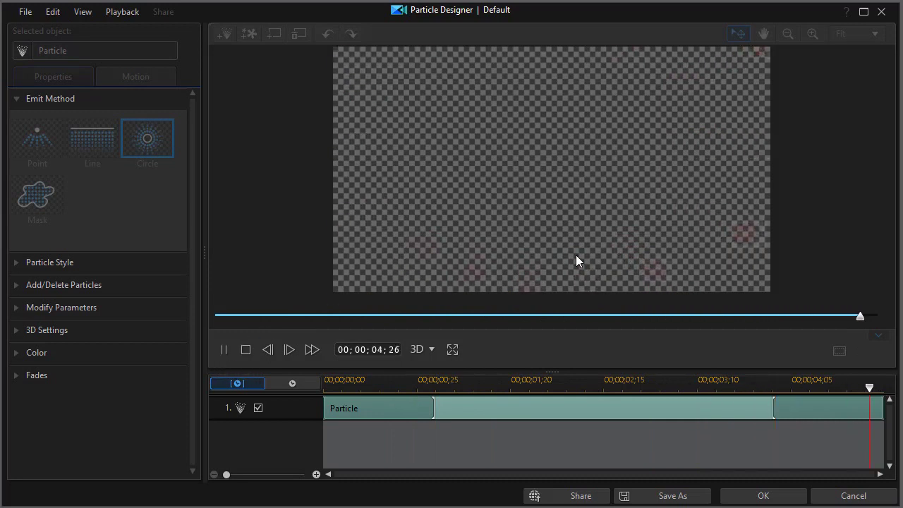
{"action": "left_click", "coordinate": [246, 349]}
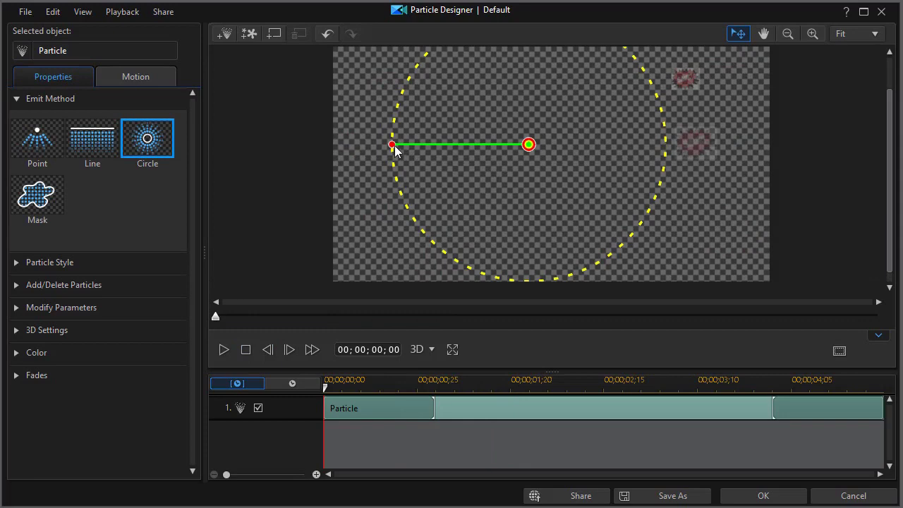
{"action": "left_click_drag", "start_coordinate": [390, 144], "coordinate": [495, 145]}
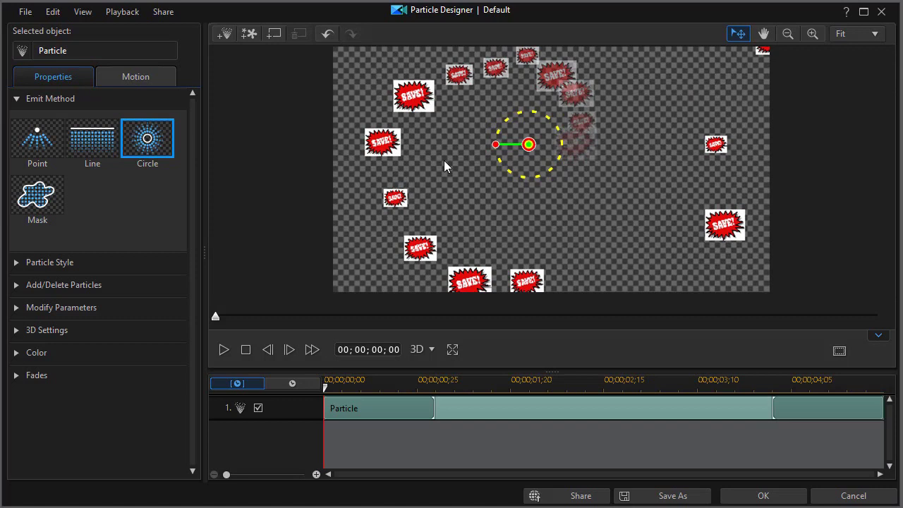
{"action": "left_click", "coordinate": [43, 203]}
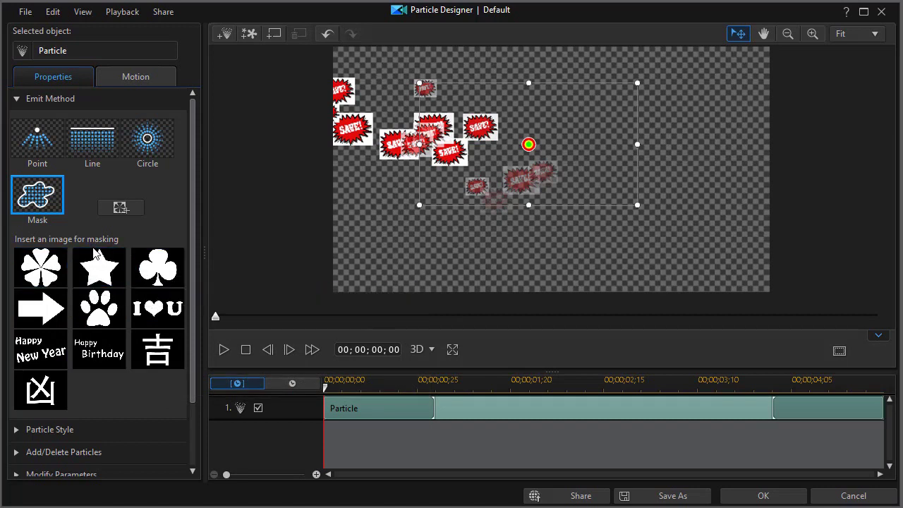
Step: Use the club mask shape, shrink its box to the upper right, and preview the emission
{"action": "left_click", "coordinate": [162, 272]}
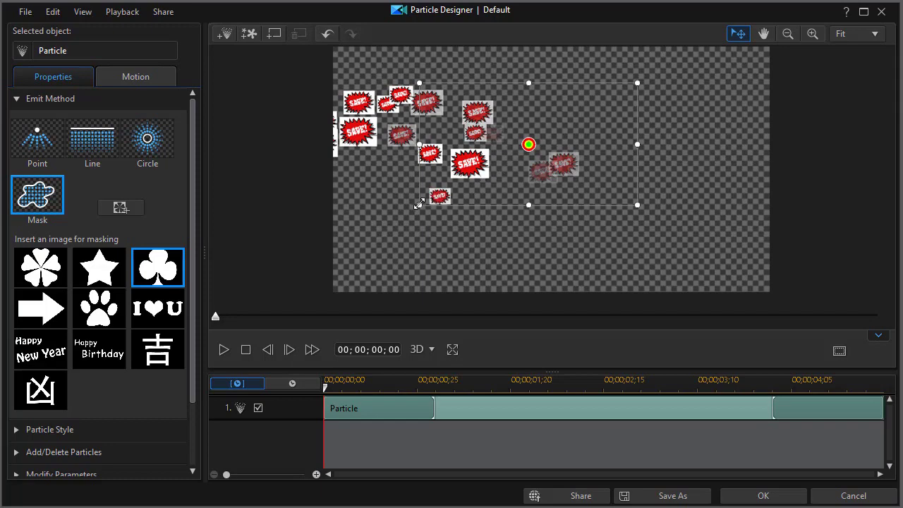
{"action": "left_click_drag", "start_coordinate": [419, 205], "coordinate": [585, 134]}
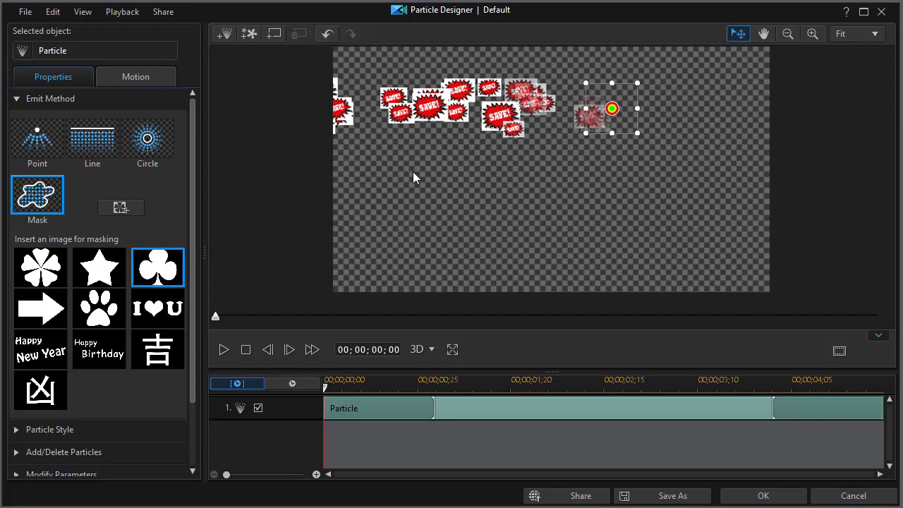
{"action": "left_click", "coordinate": [223, 350]}
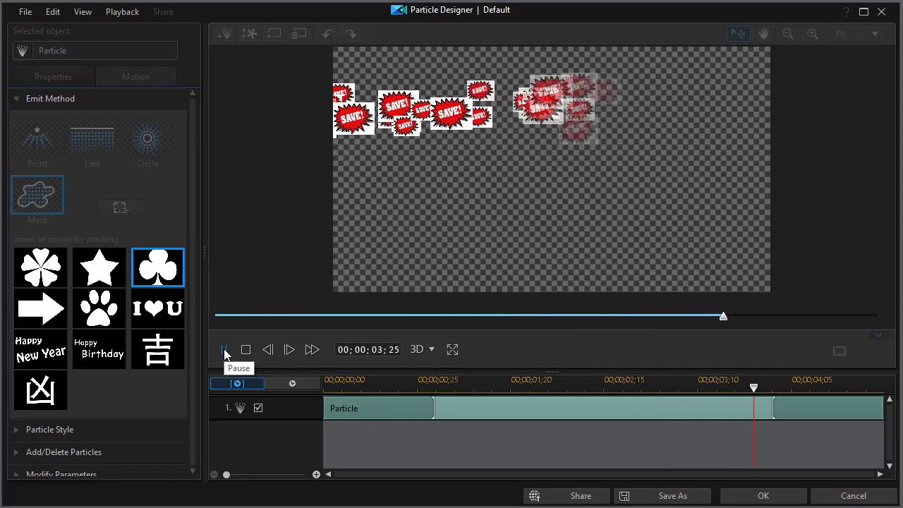
{"action": "left_click", "coordinate": [225, 351]}
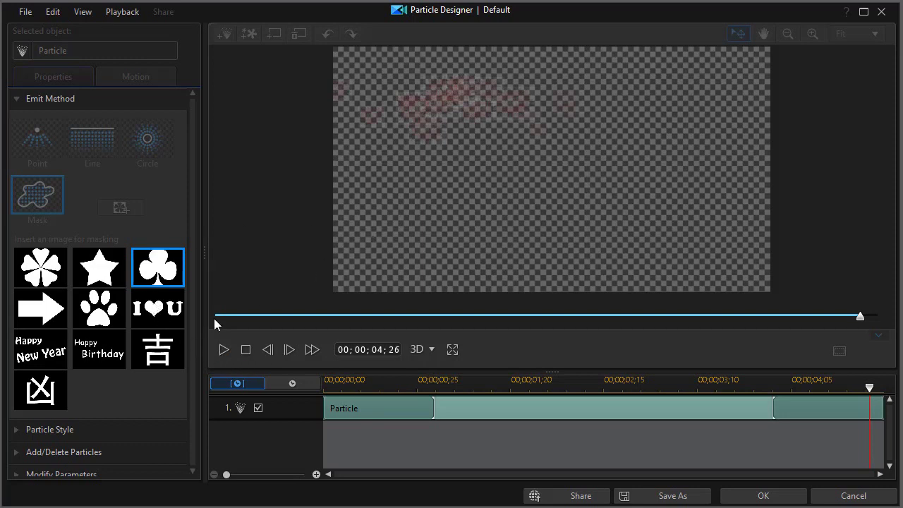
{"action": "left_click", "coordinate": [246, 349]}
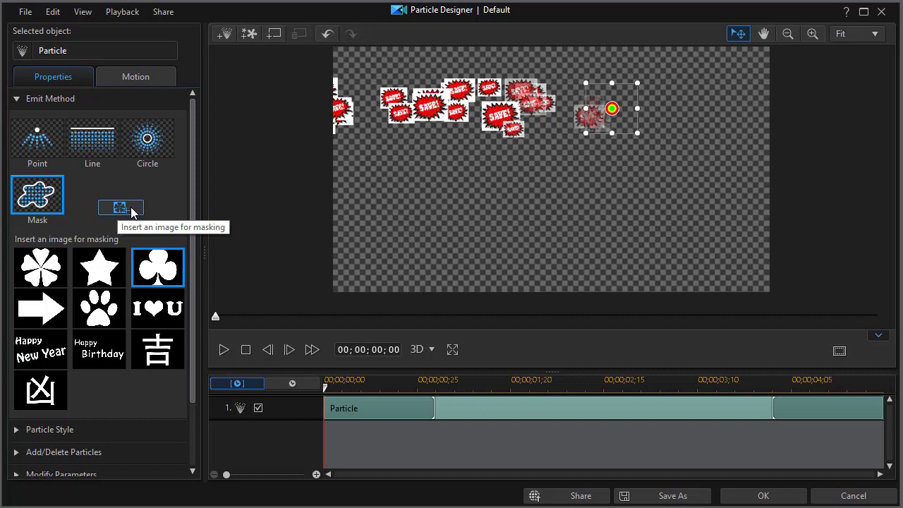
{"action": "left_click", "coordinate": [131, 212]}
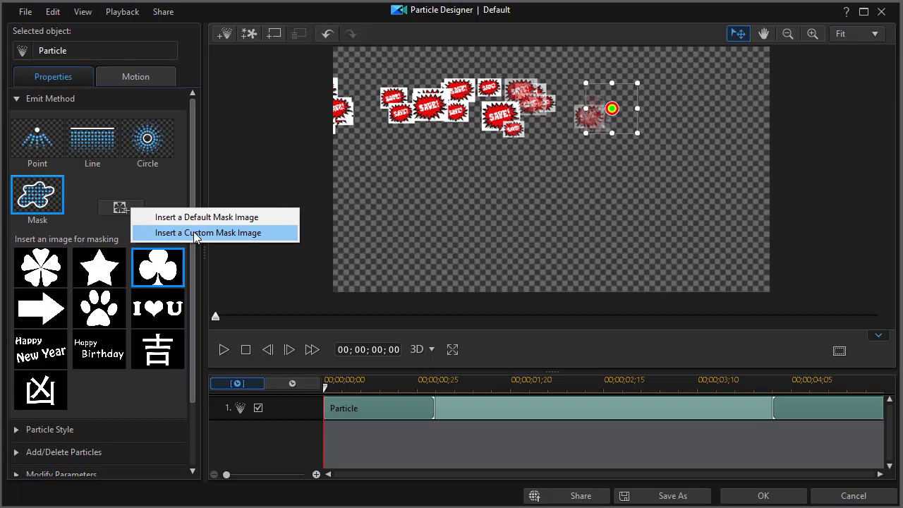
{"action": "left_click", "coordinate": [164, 187]}
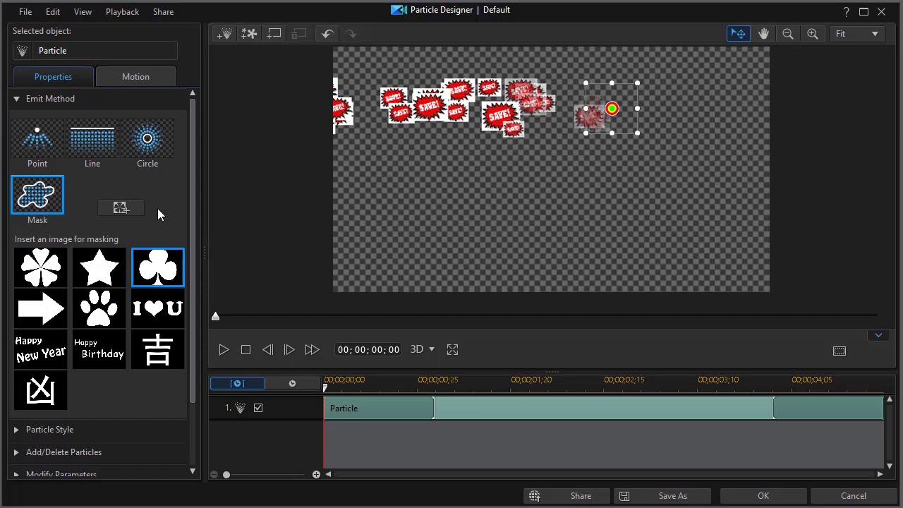
Step: Fold away Emit Method and expand Particle Style to show Bubble, Ball, Swing and other styles
{"action": "left_click", "coordinate": [17, 100]}
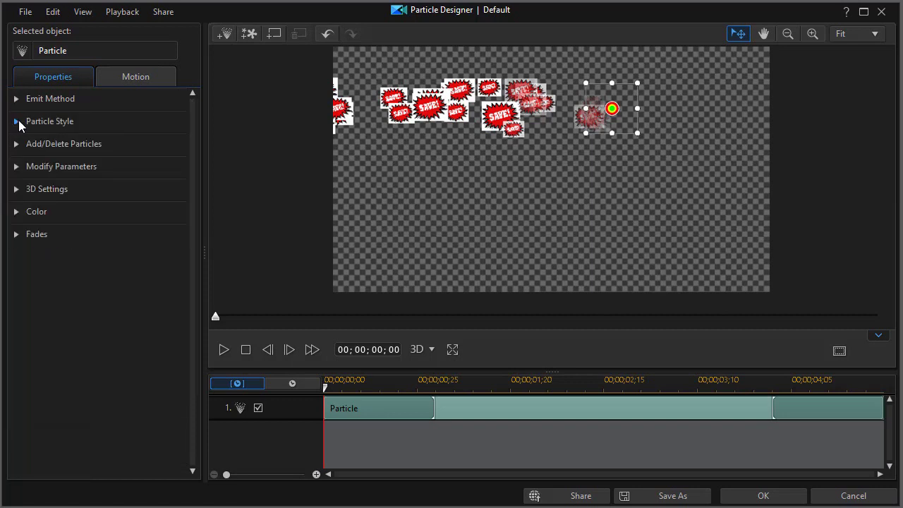
{"action": "left_click", "coordinate": [20, 121]}
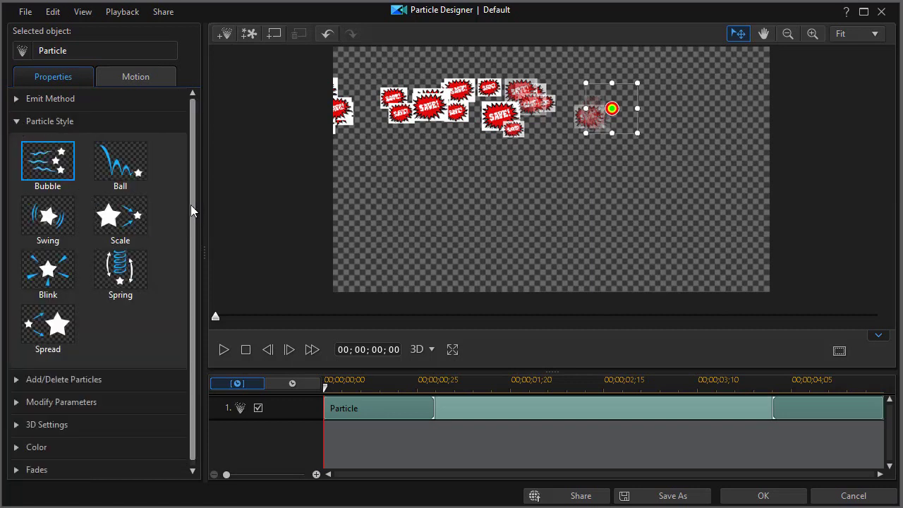